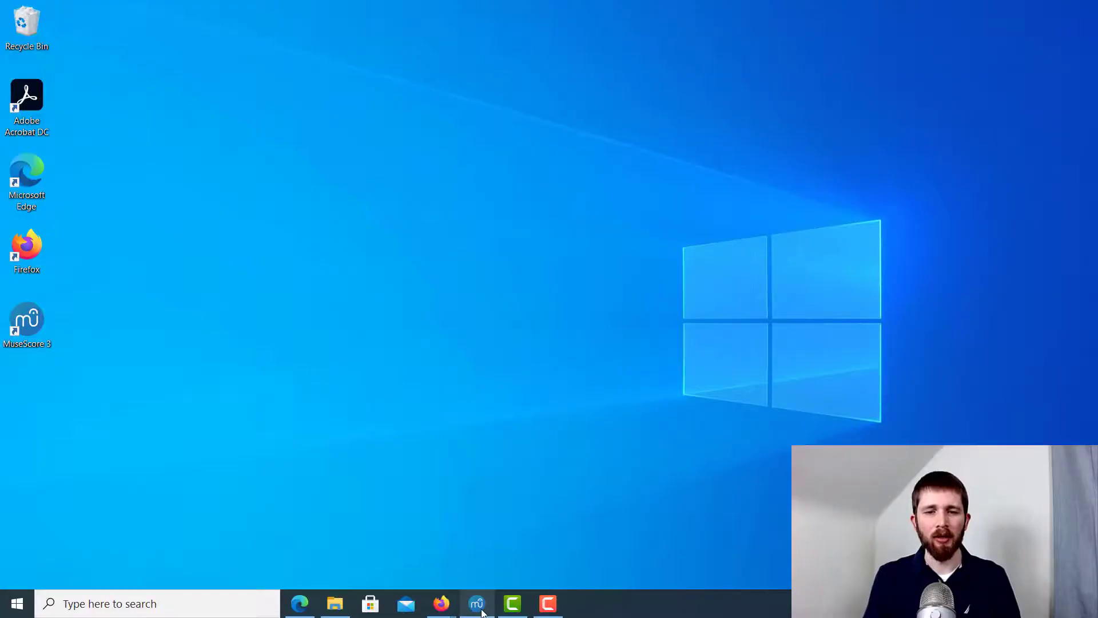
Bring the MuseScore 3 window with the repeats tutorial score to the front.
click(484, 602)
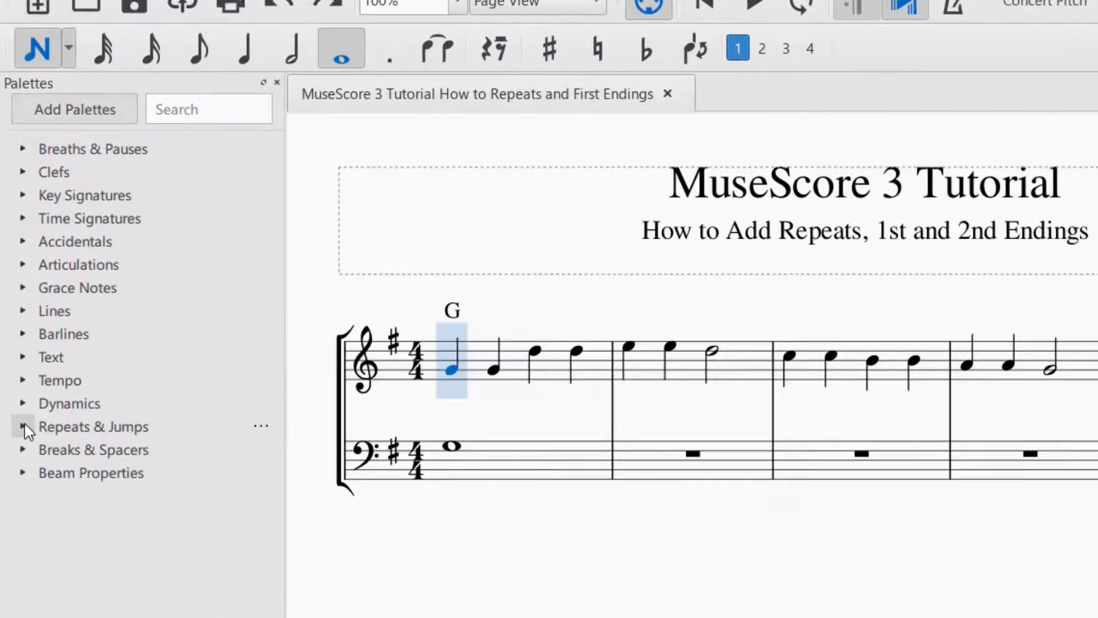
Put a repeat-last-bar symbol from Repeats & Jumps into treble measure 2.
click(23, 428)
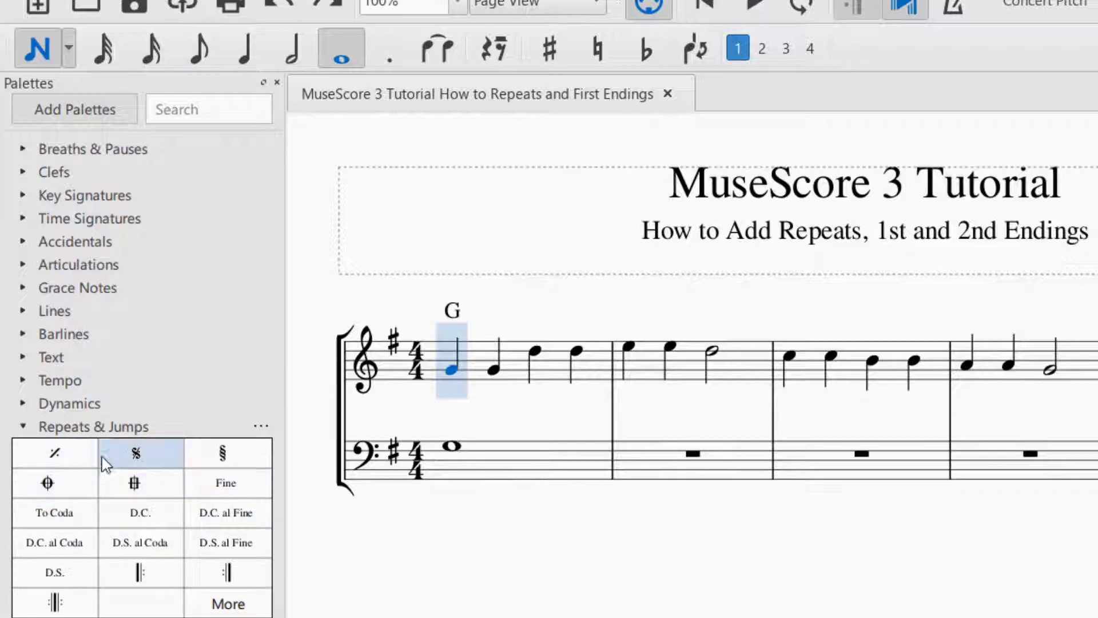
click(67, 462)
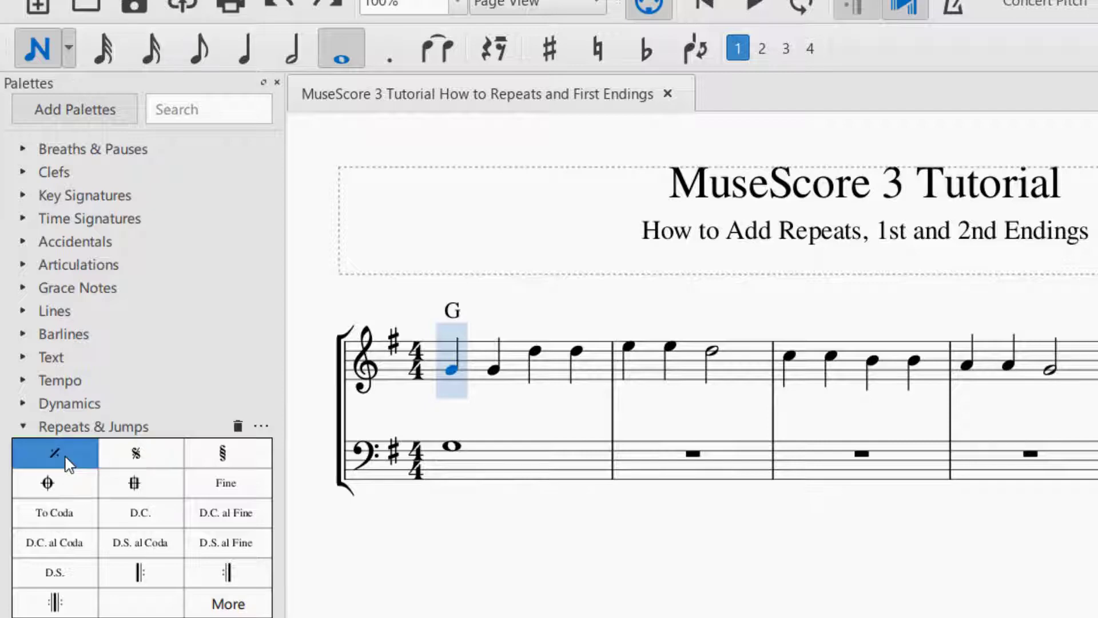
drag(67, 463, 675, 363)
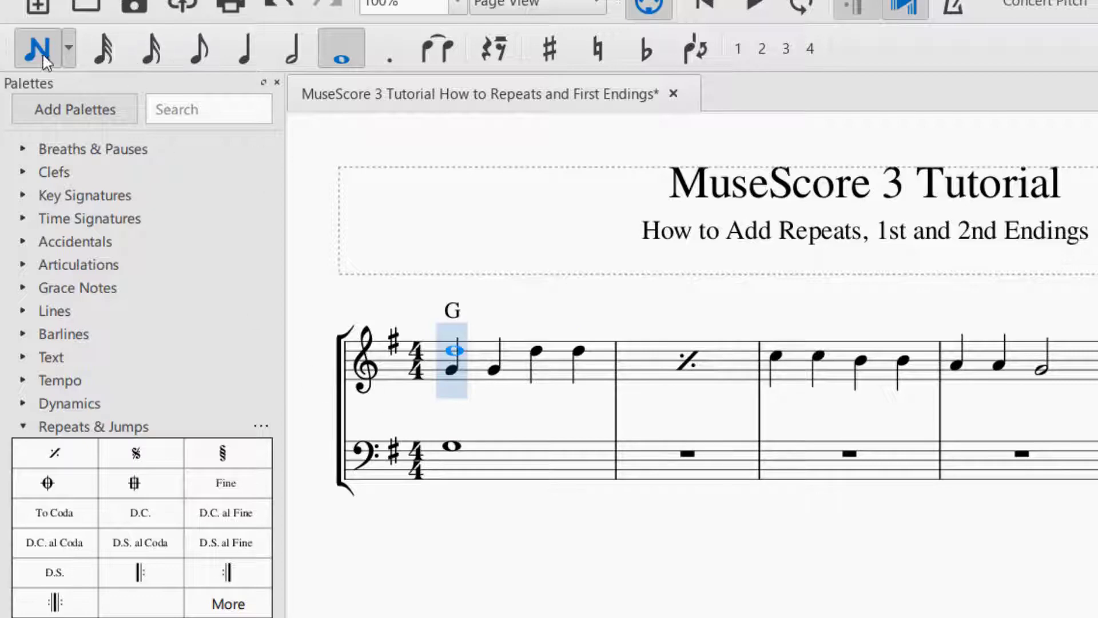
key(Escape)
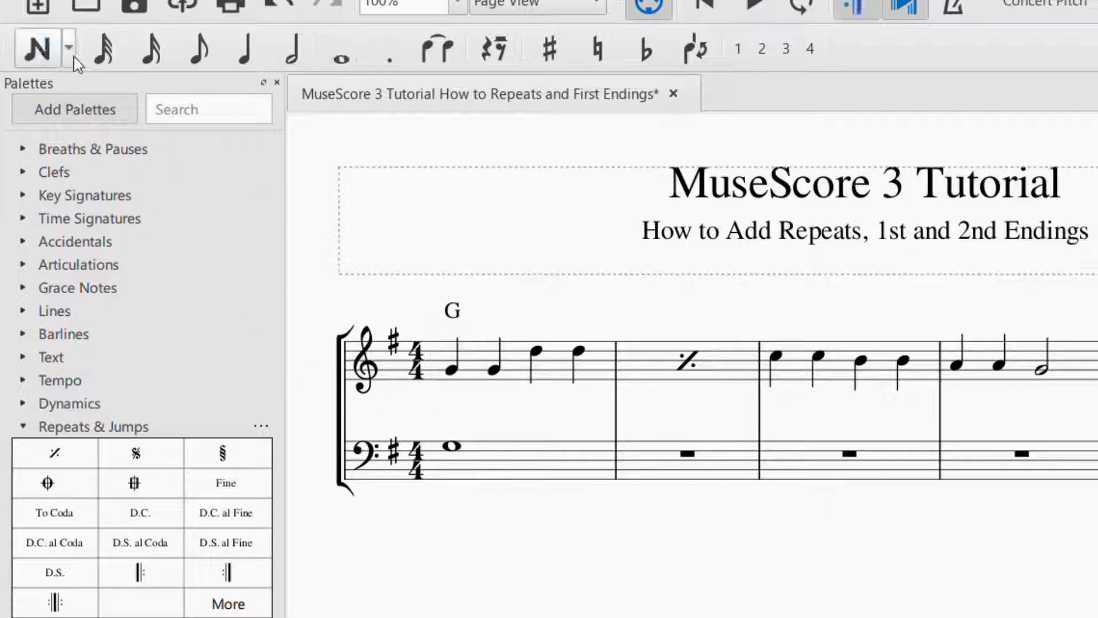
click(835, 375)
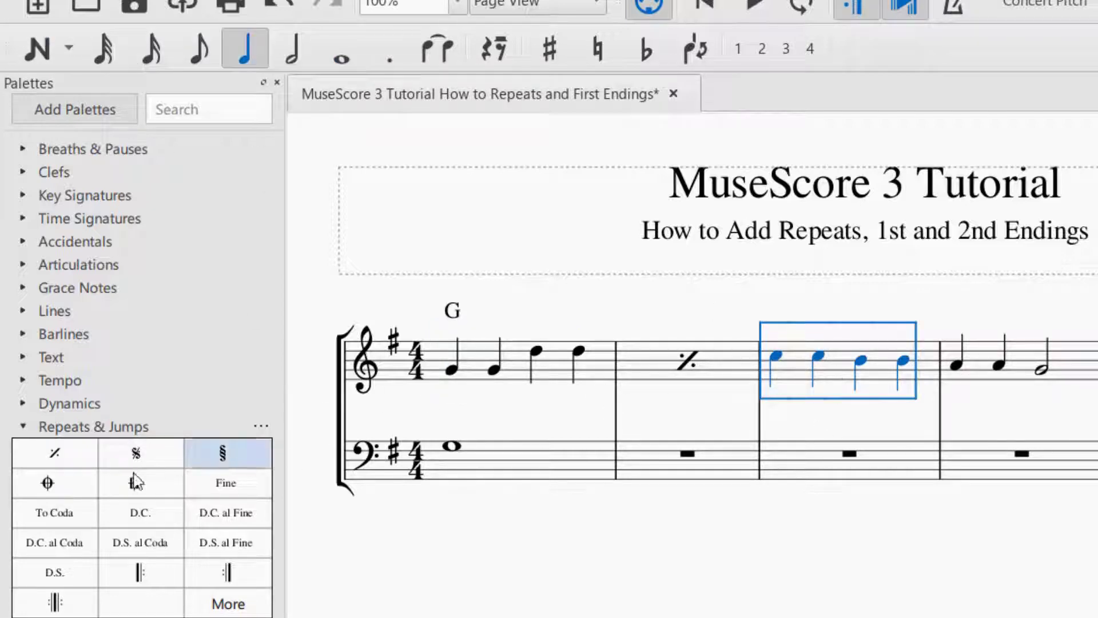
click(144, 454)
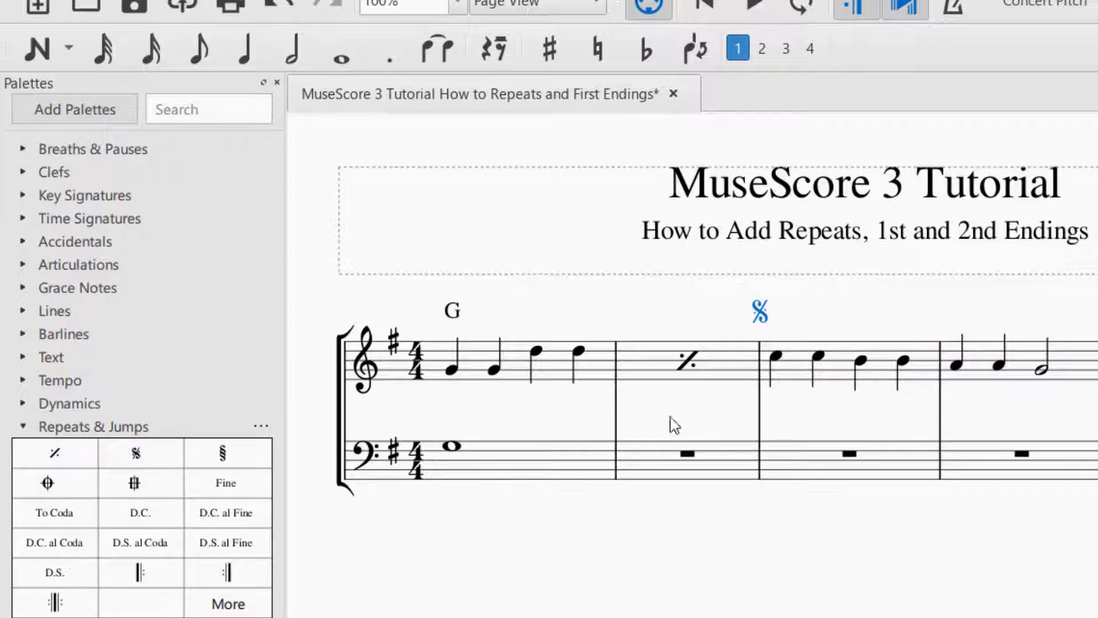
key(ctrl+z)
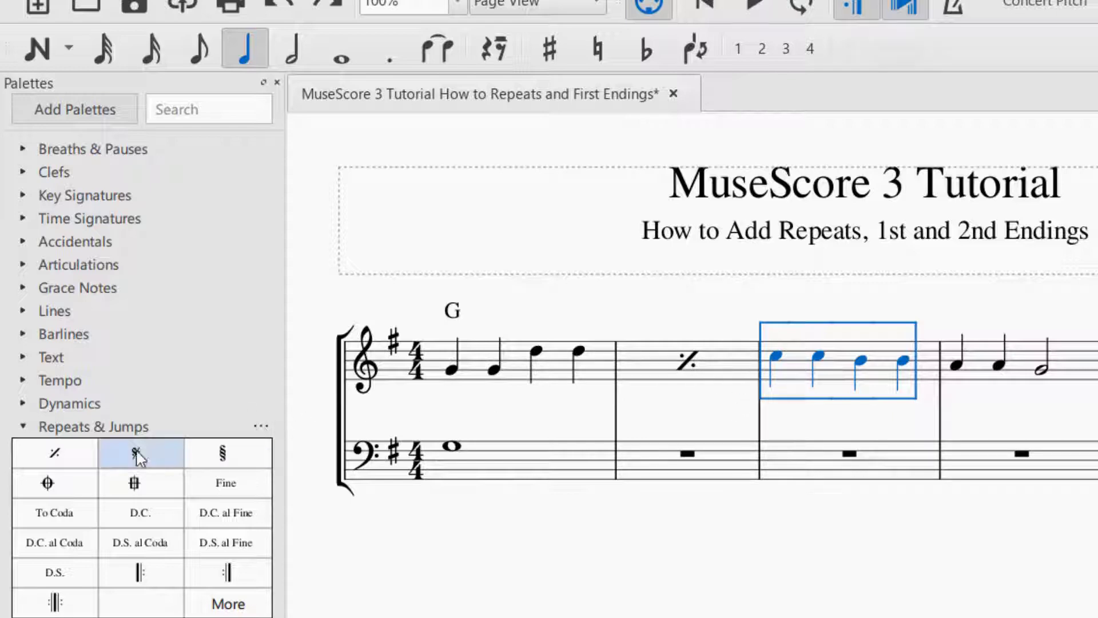
drag(139, 458, 979, 351)
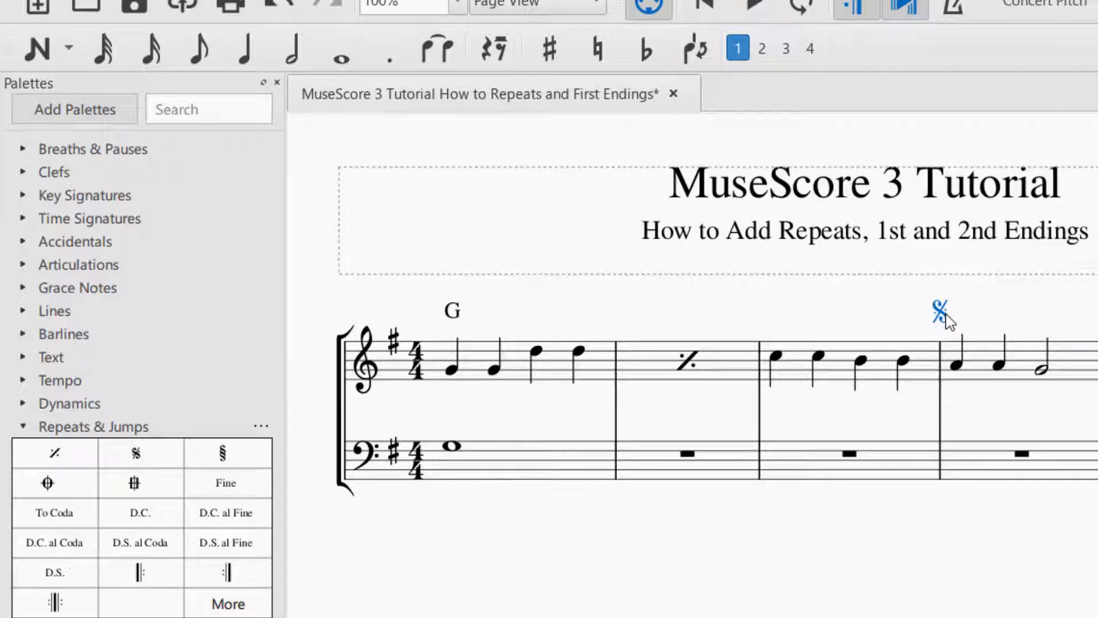
key(Escape)
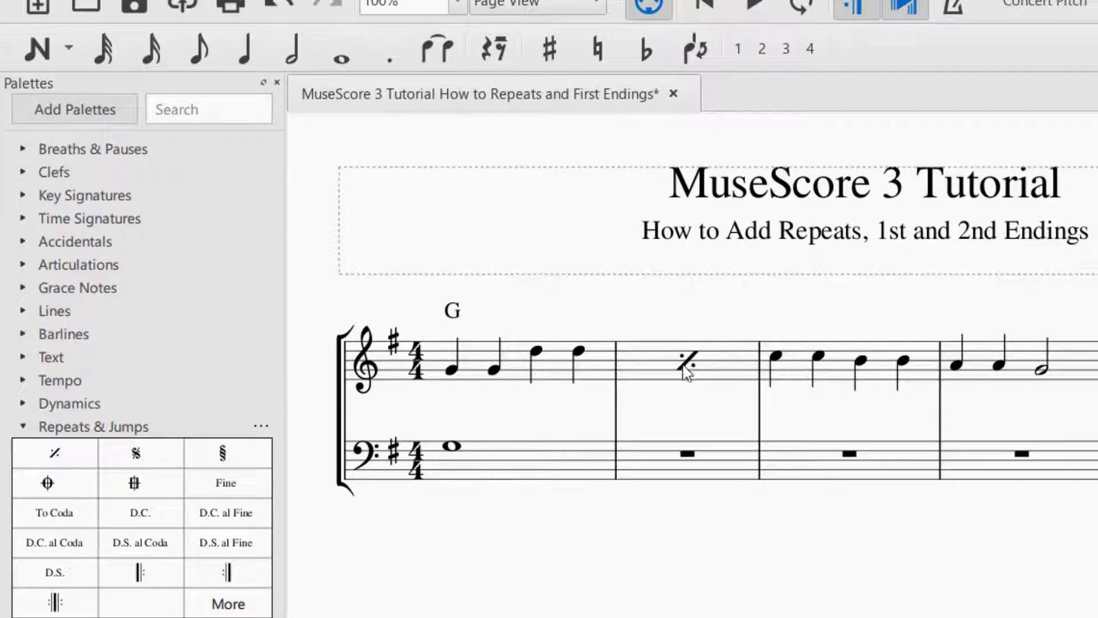
Delete measure 2's repeat symbol and undo back to its original notes.
click(692, 361)
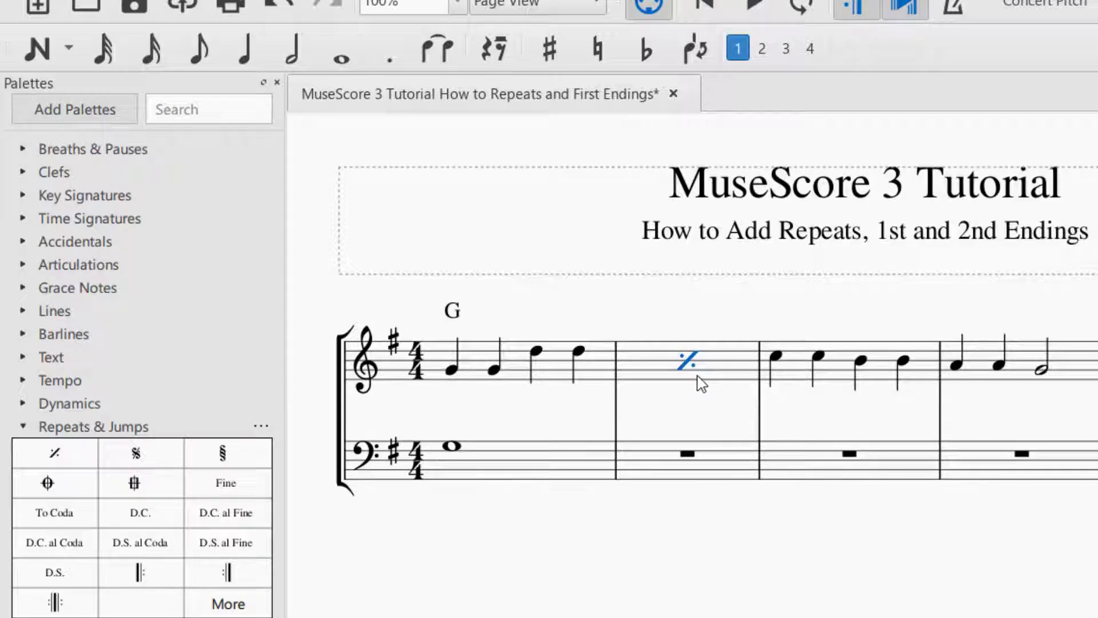
key(Delete)
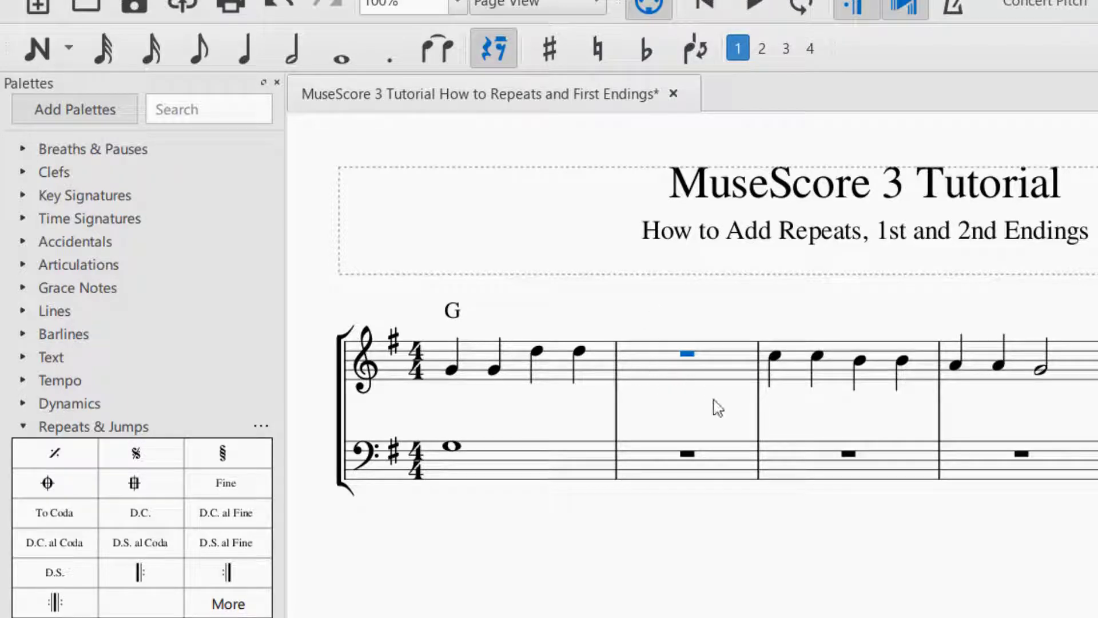
key(ctrl+z)
key(ctrl+z)
key(ctrl+z)
key(ctrl+z)
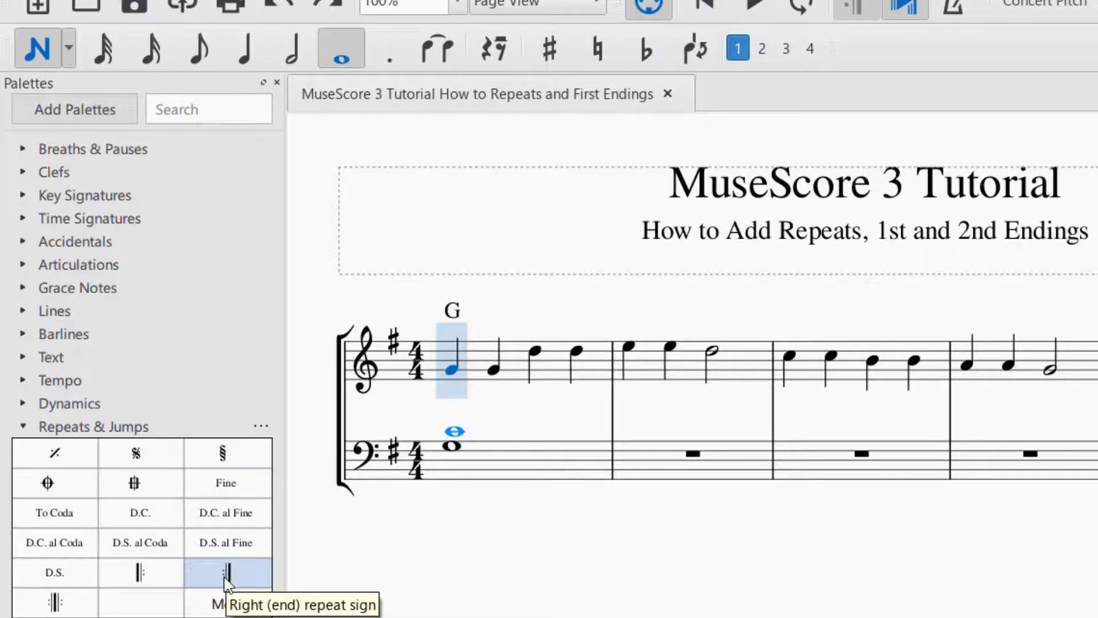
Undo a stray end repeat after measure 1 and place the end repeat after measure 5.
click(226, 574)
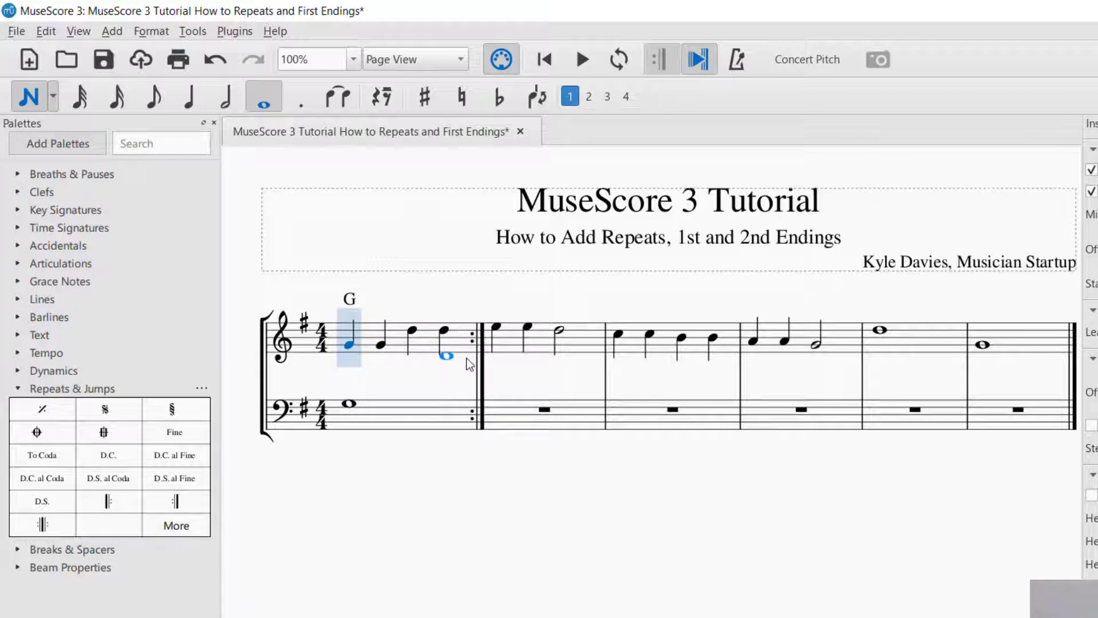
key(ctrl+z)
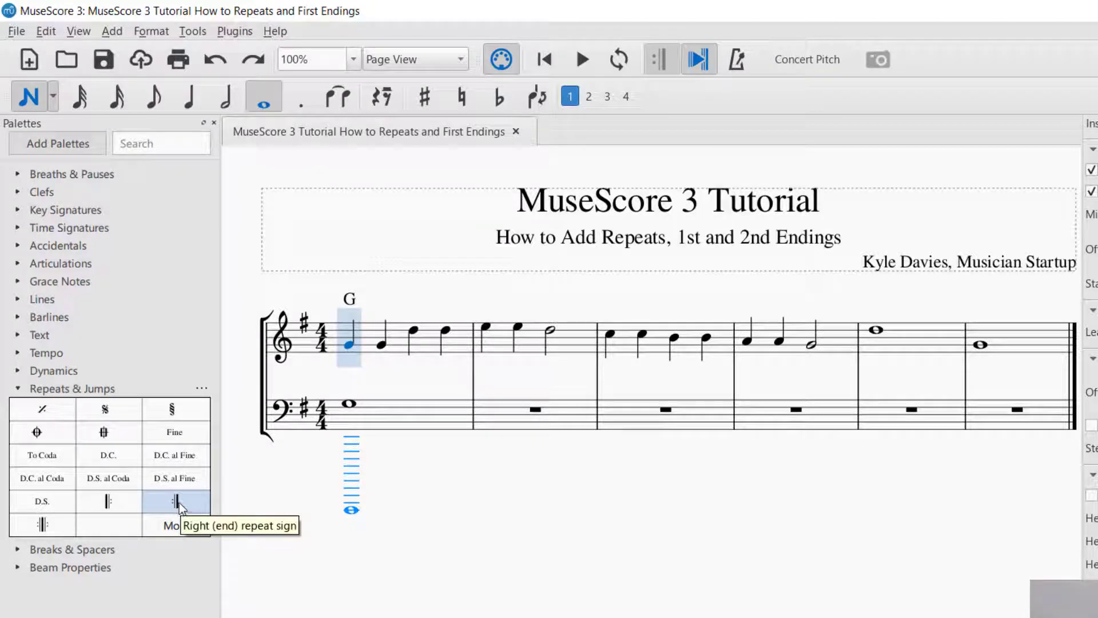
drag(187, 502, 893, 341)
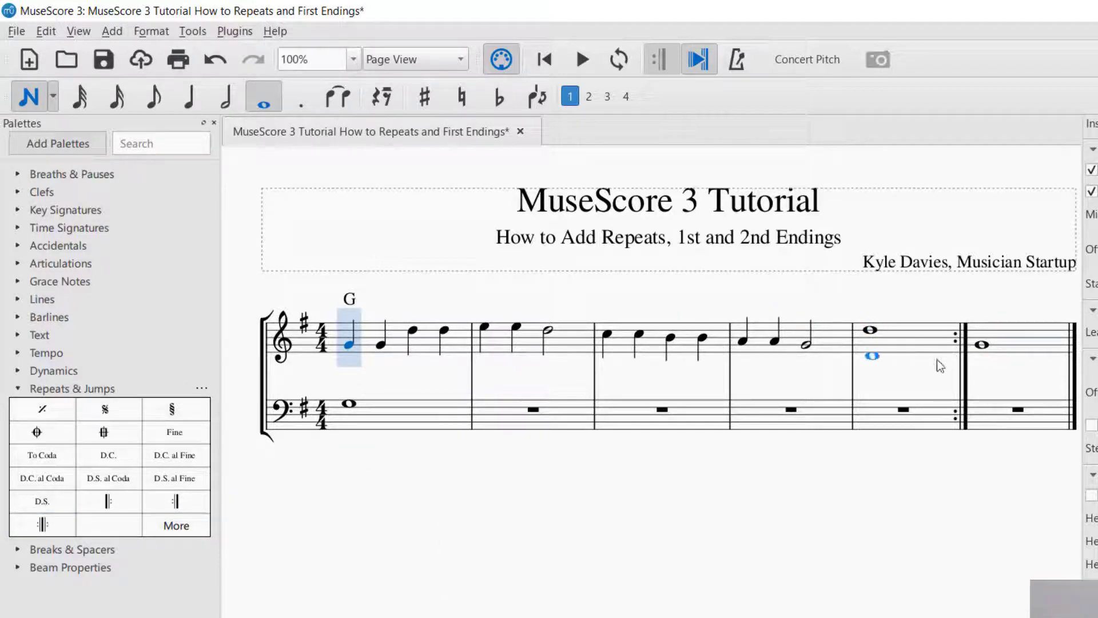
key(Up)
key(ctrl+shift+Up)
key(ctrl+Up)
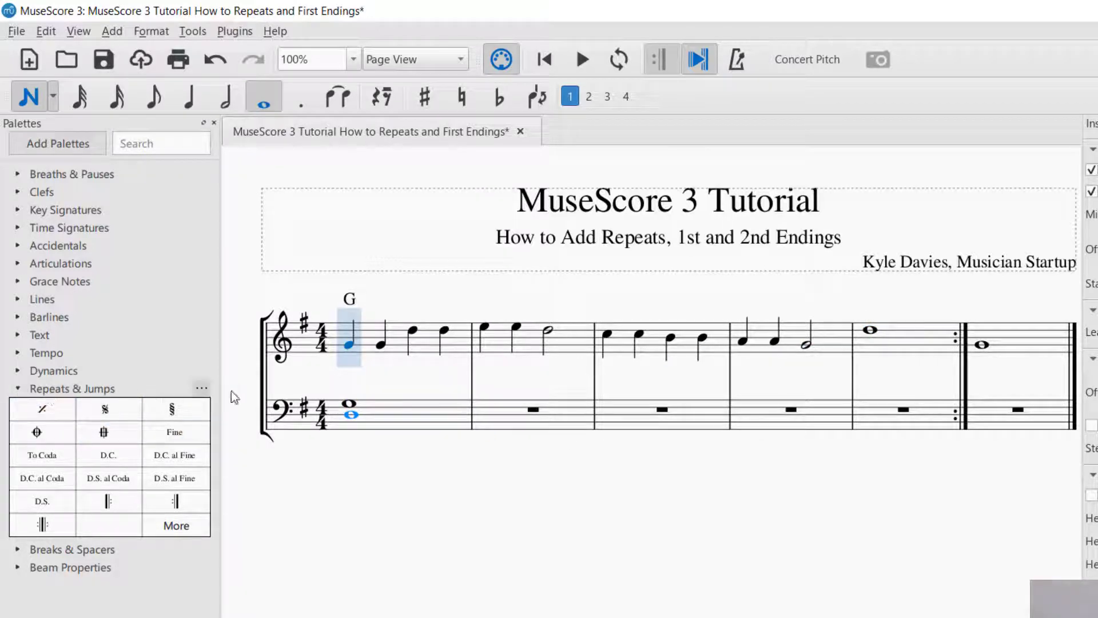
Delete the end repeat barline after measure 5, then undo to restore it.
key(ctrl+shift+Up)
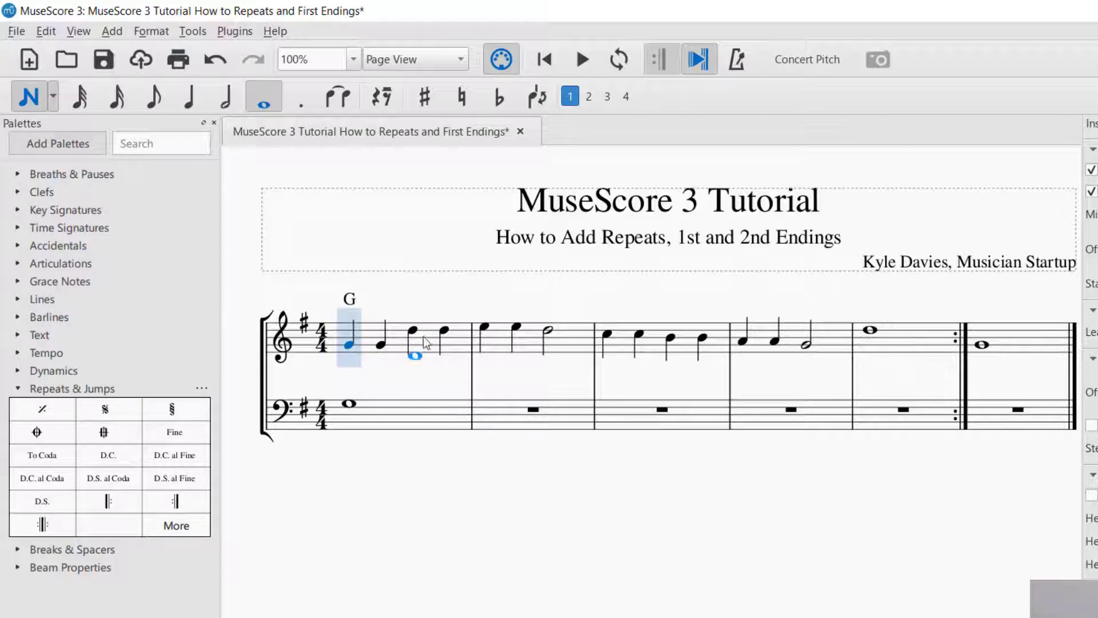
click(34, 95)
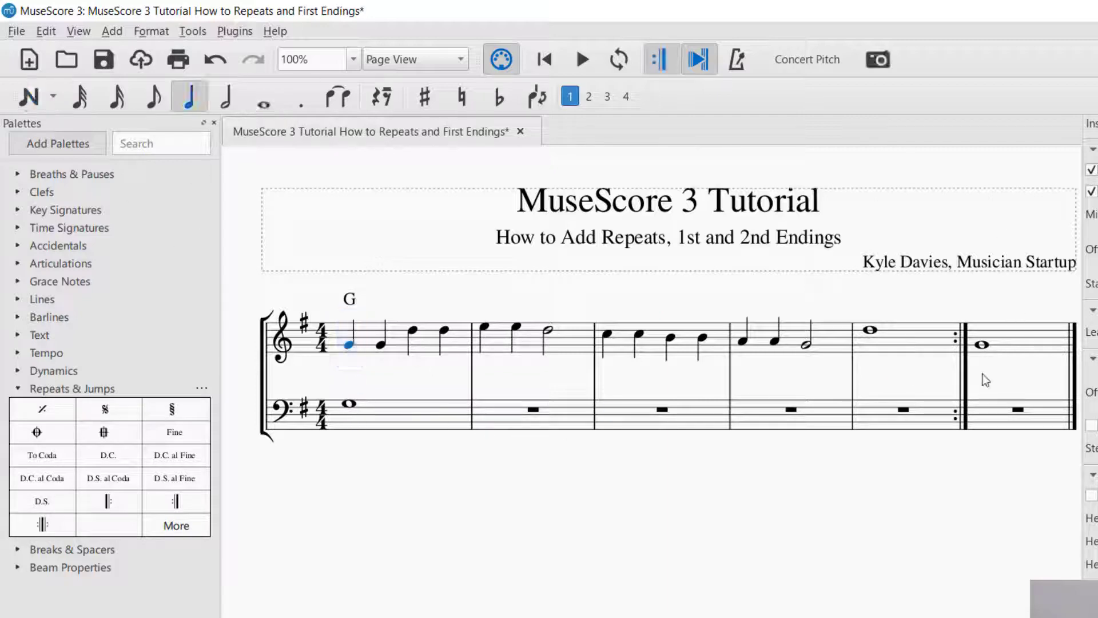
click(957, 402)
key(Delete)
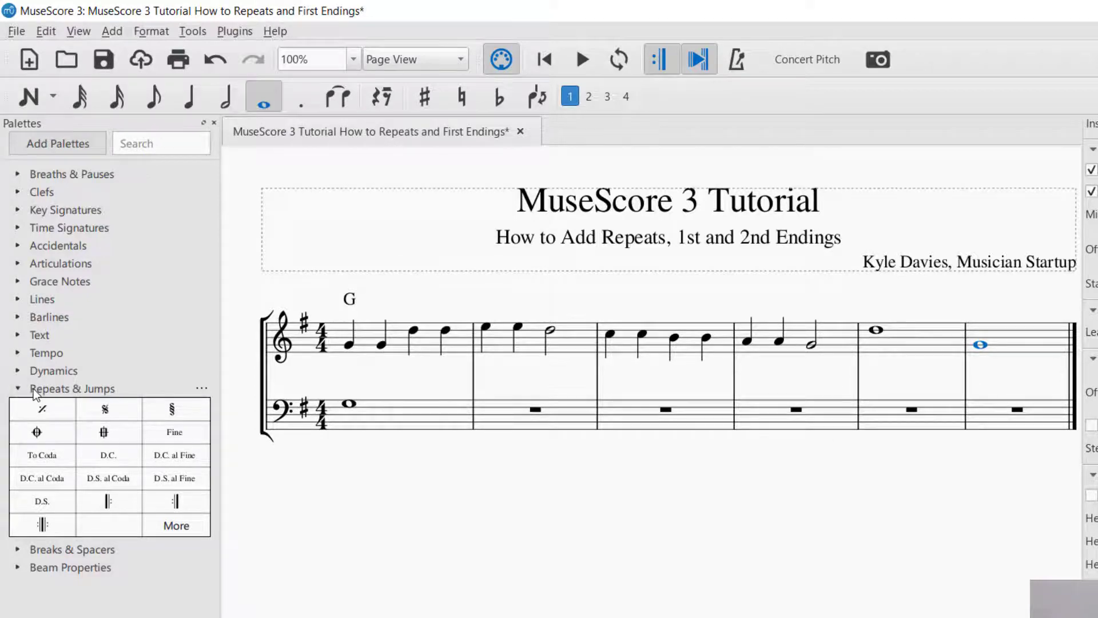
key(ctrl+z)
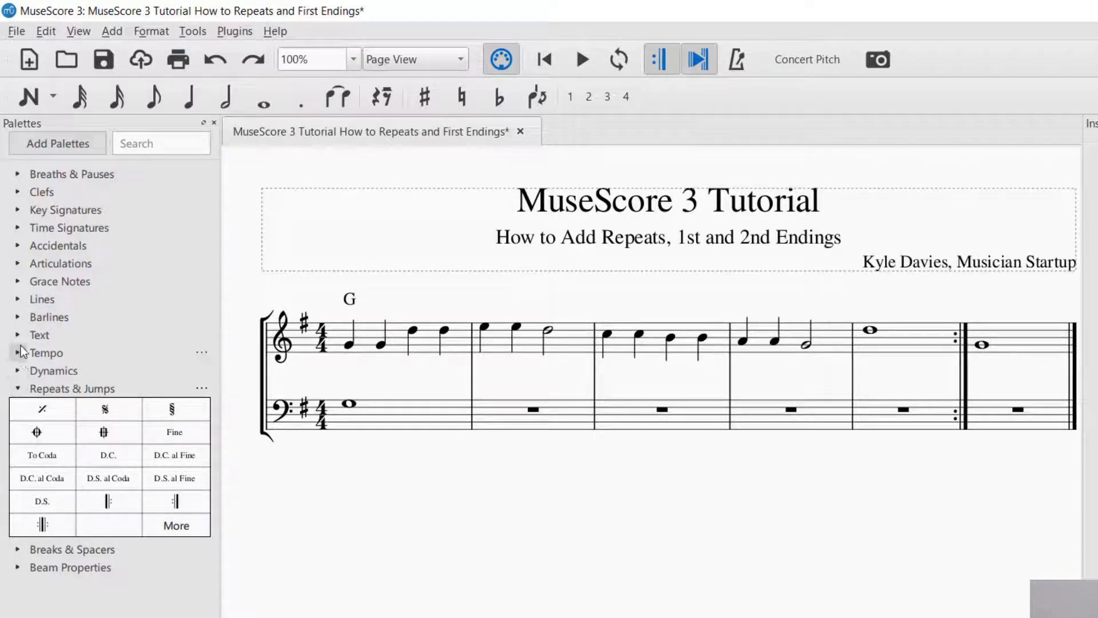
Show the Lines palette with its volta brackets, leaving Barlines collapsed.
click(20, 319)
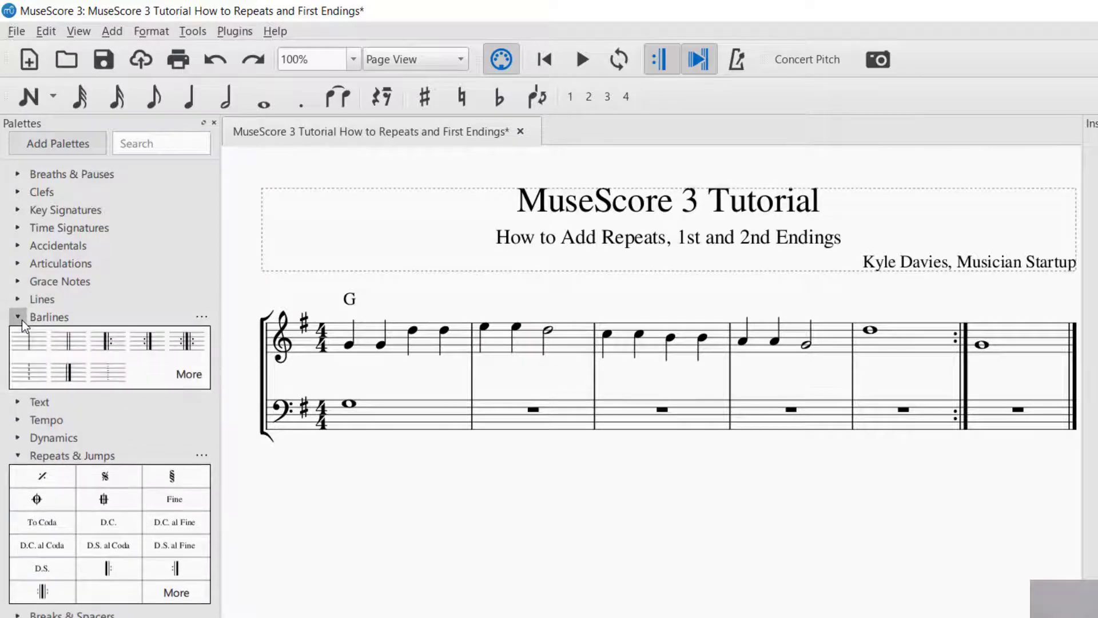
click(19, 316)
click(18, 300)
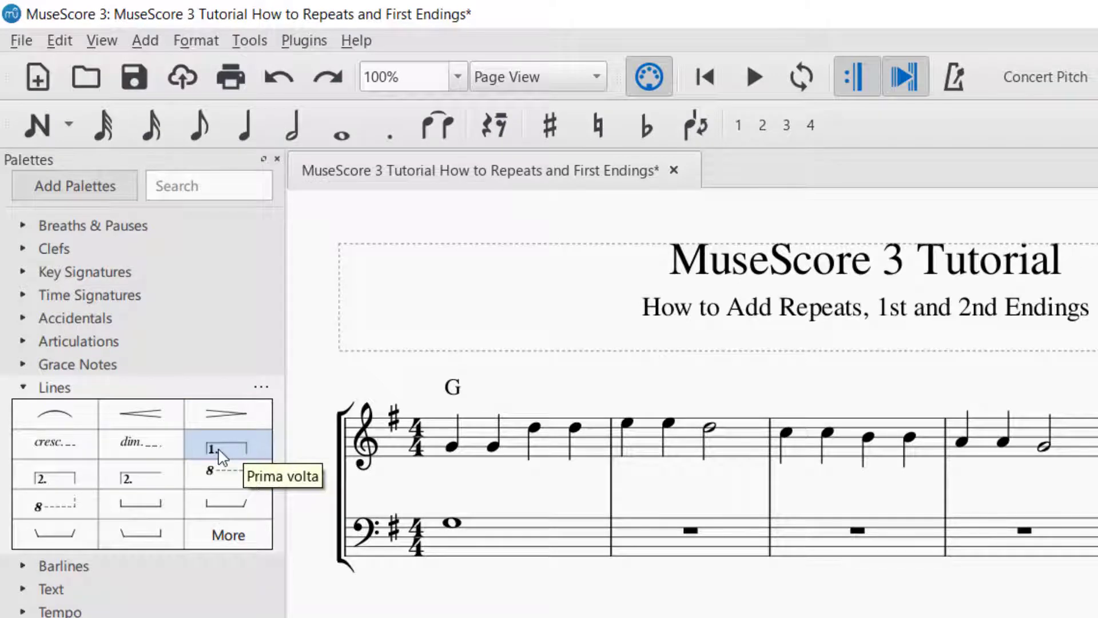
Place a Prima volta "1." bracket spanning measure 5, ending at the repeat.
drag(222, 458, 1097, 443)
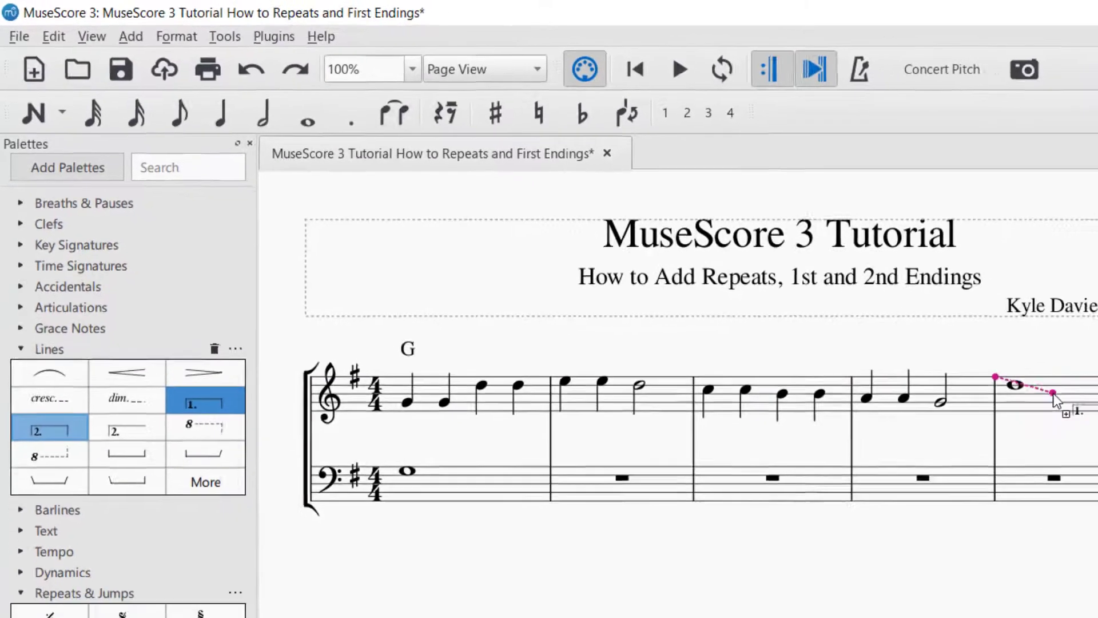
drag(1055, 398, 865, 381)
drag(741, 326, 855, 312)
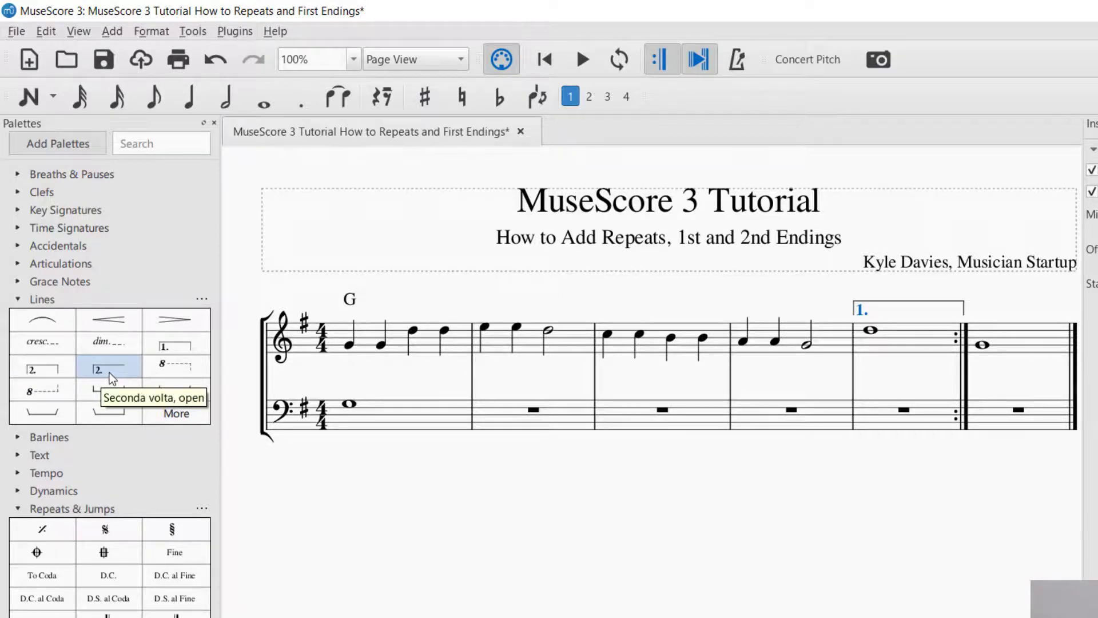
Add an open Seconda volta "2." bracket over measure 6.
drag(108, 372, 979, 315)
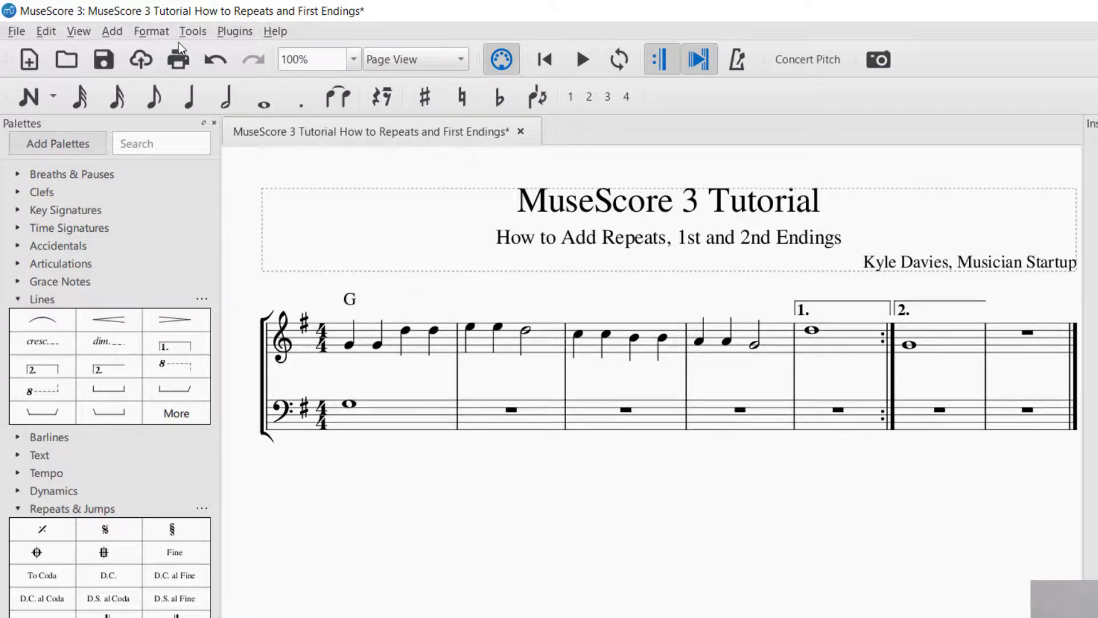
Close the Add > Measures menu without appending, and expand the Barlines palette.
click(117, 35)
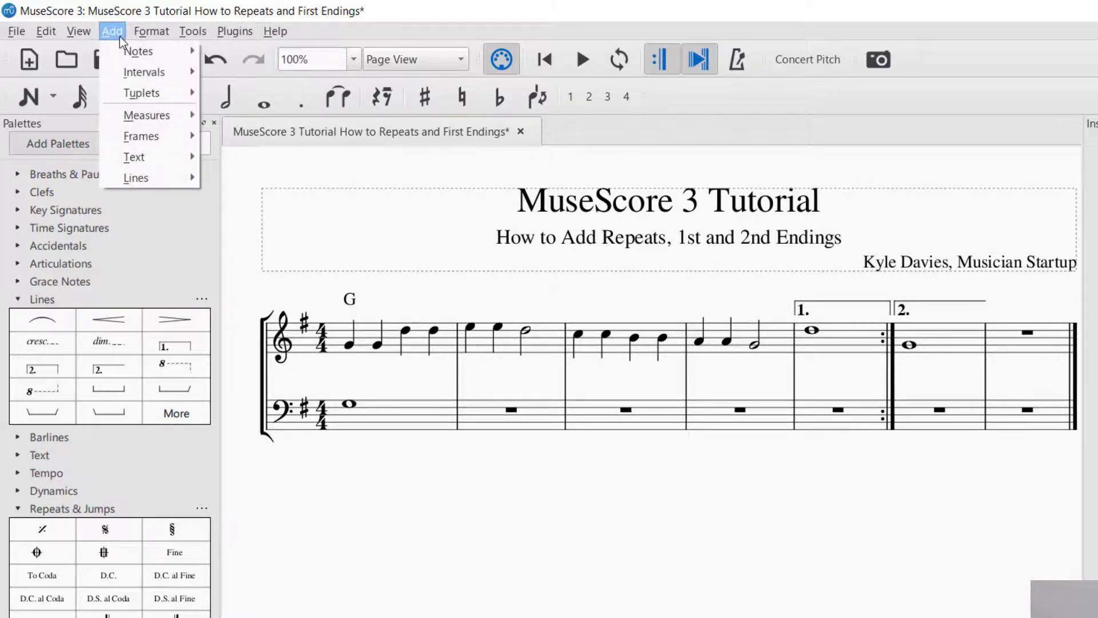
mouse_move(139, 115)
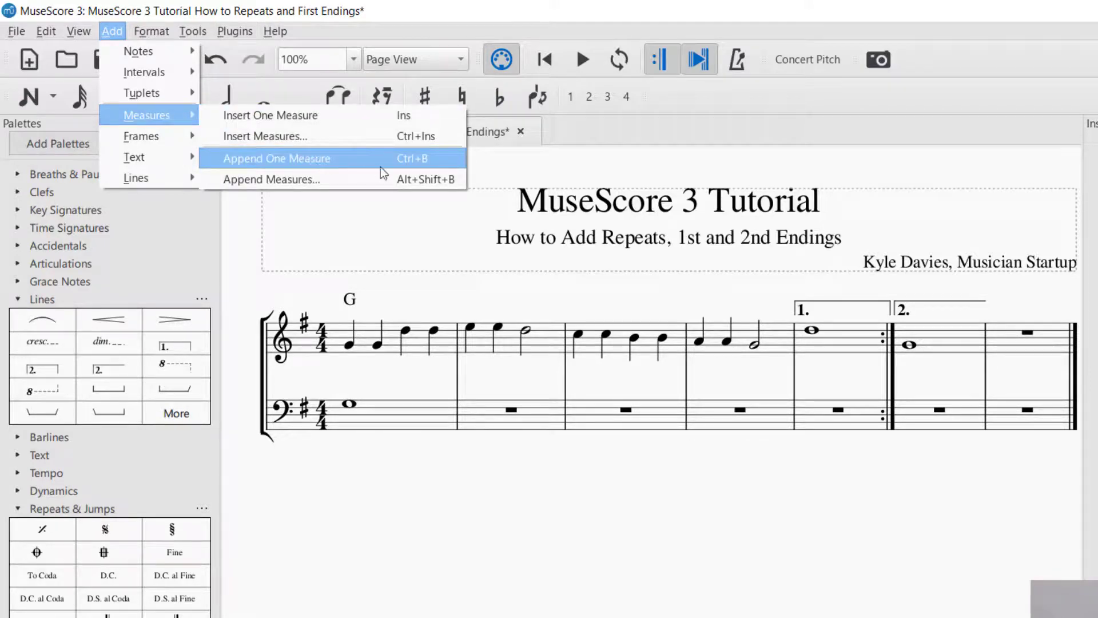
click(408, 3)
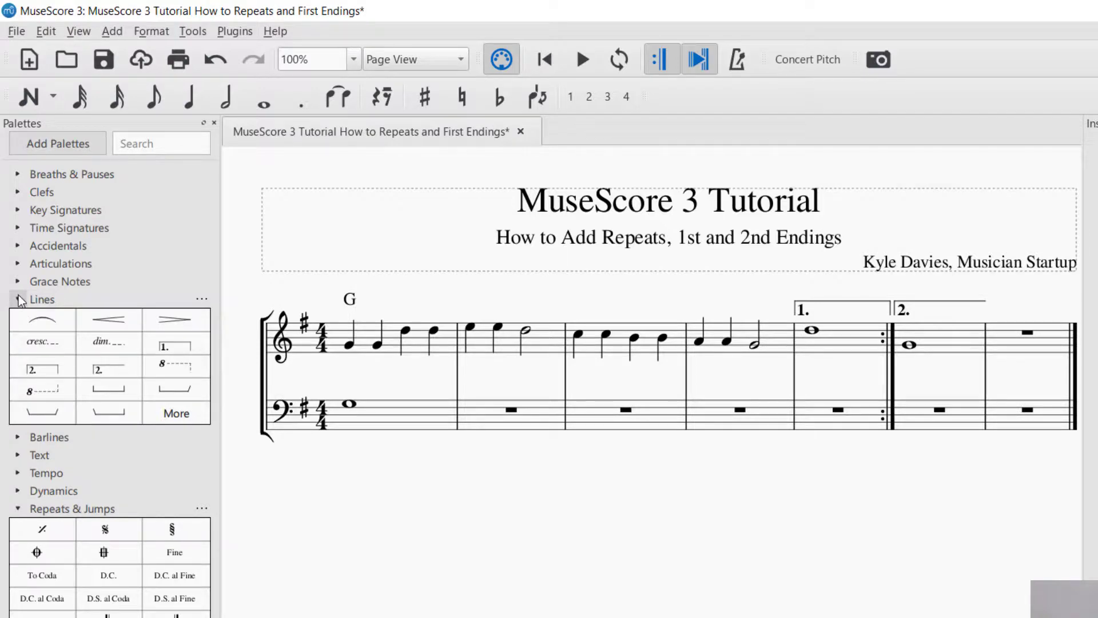
click(22, 439)
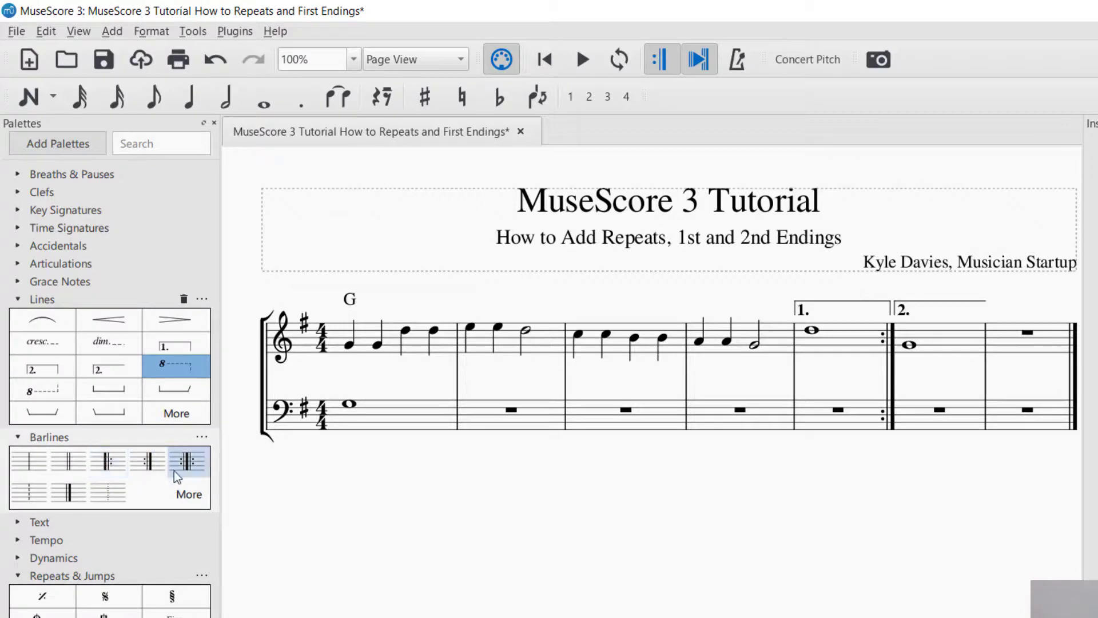